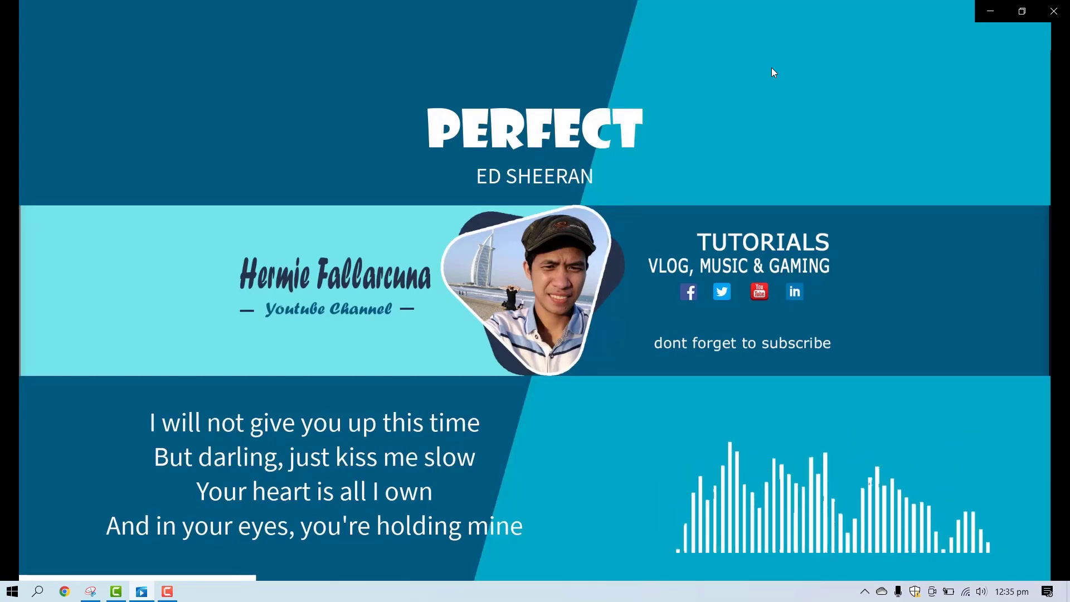
Pause the Perfect lyric video, minimize its player and switch to Camtasia.
{"action": "key", "text": "space"}
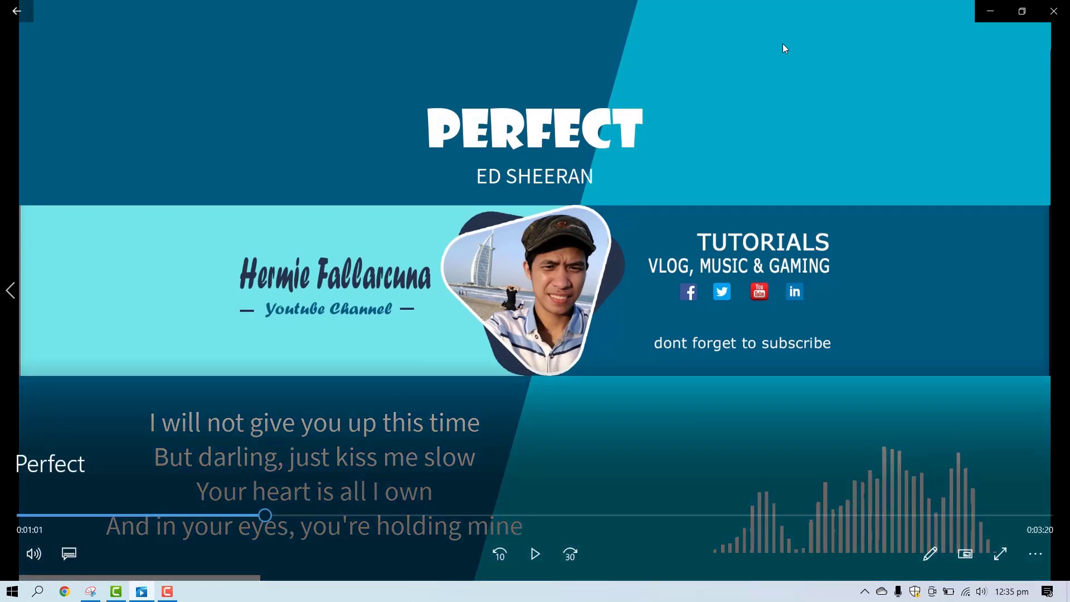
{"action": "left_click", "coordinate": [991, 11]}
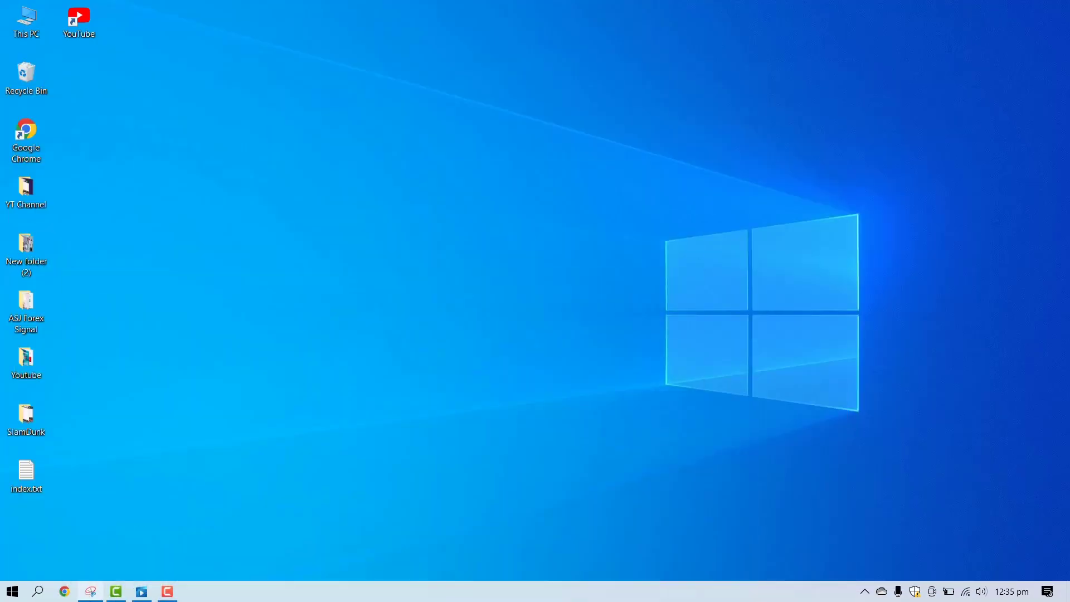
{"action": "left_click", "coordinate": [121, 597]}
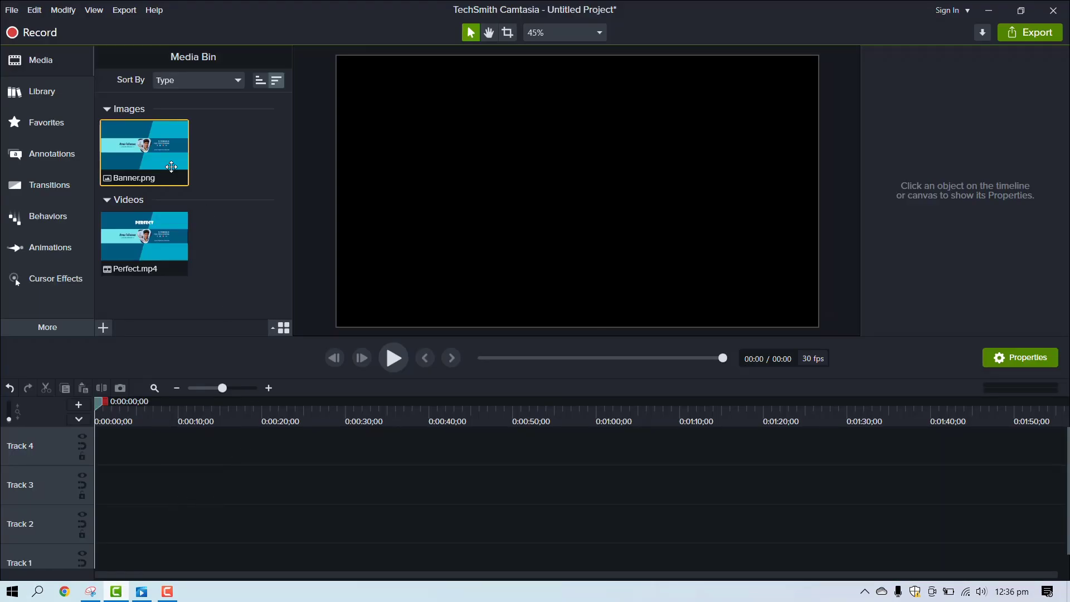
Place Banner.png at the start of Track 3 and extend it to about 1 minute 41 seconds.
{"action": "left_click_drag", "start_coordinate": [155, 143], "coordinate": [49, 468]}
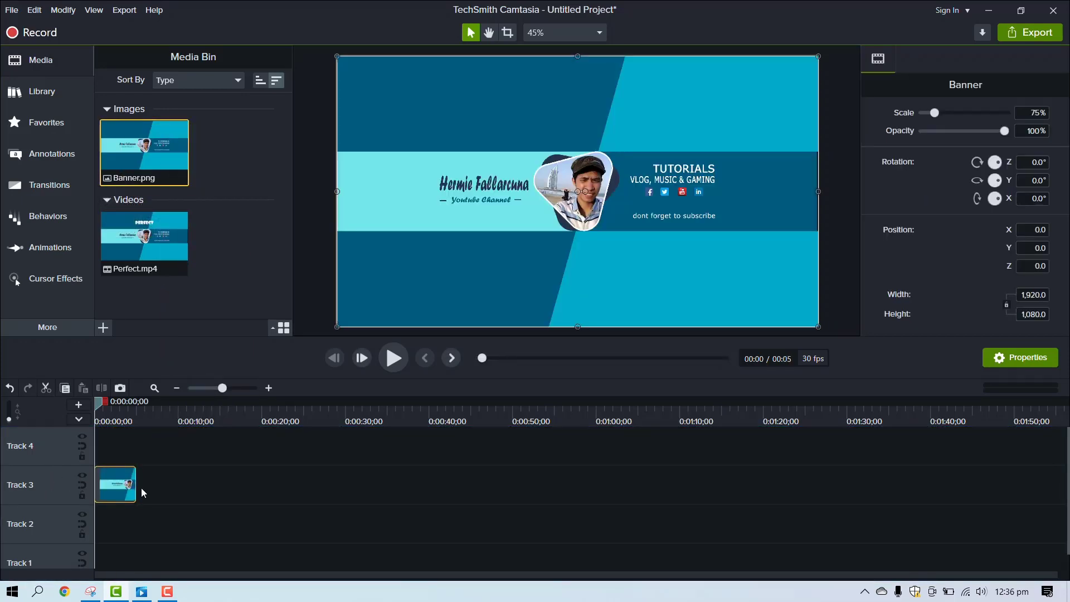
{"action": "left_click_drag", "start_coordinate": [136, 484], "coordinate": [941, 488]}
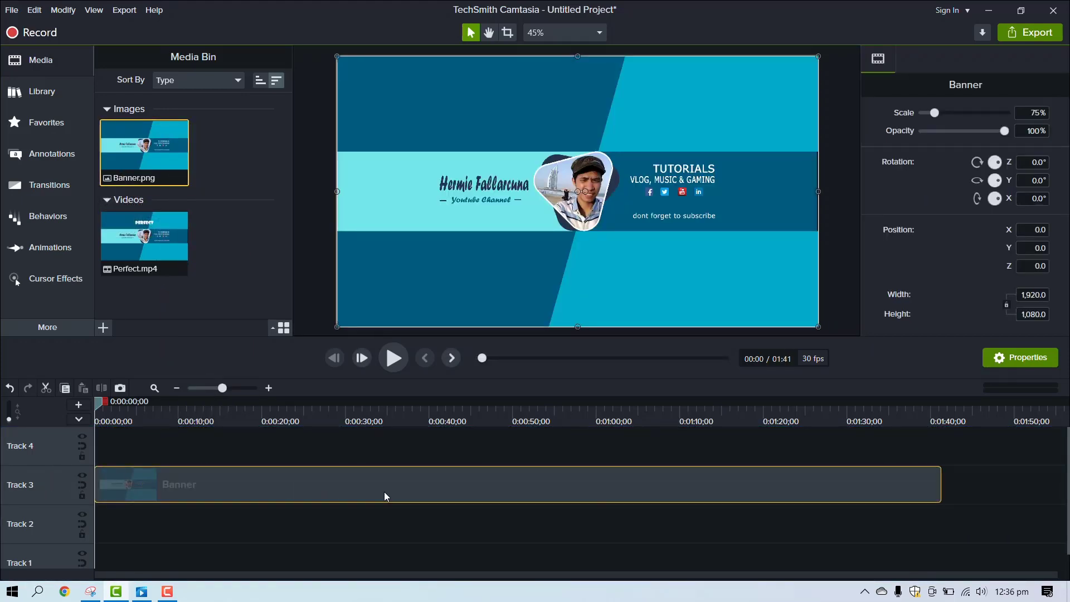
{"action": "left_click", "coordinate": [169, 524]}
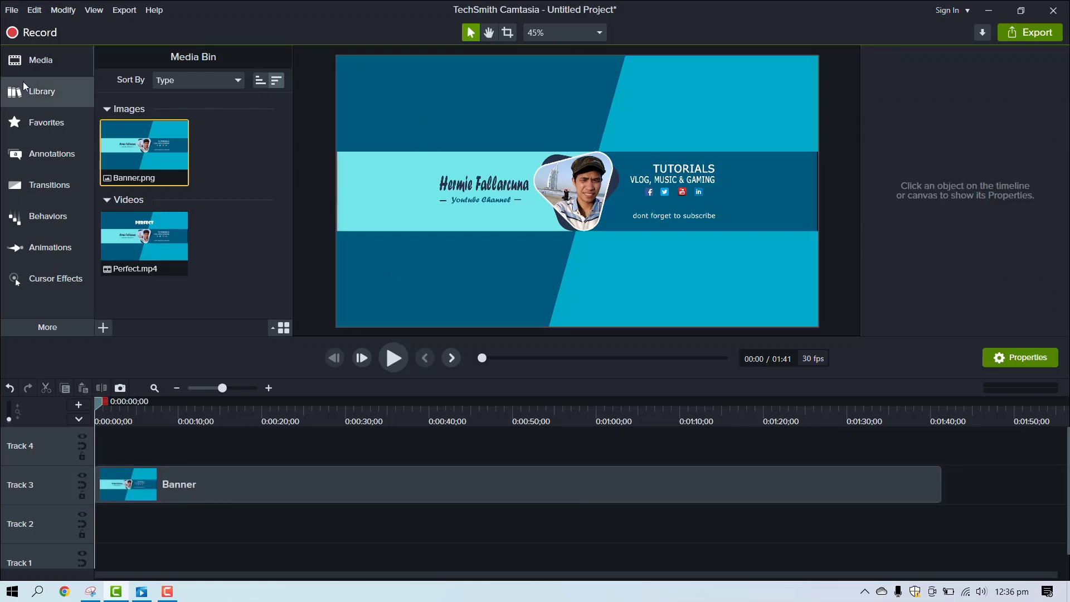
{"action": "left_click", "coordinate": [40, 59]}
{"action": "left_click", "coordinate": [53, 60]}
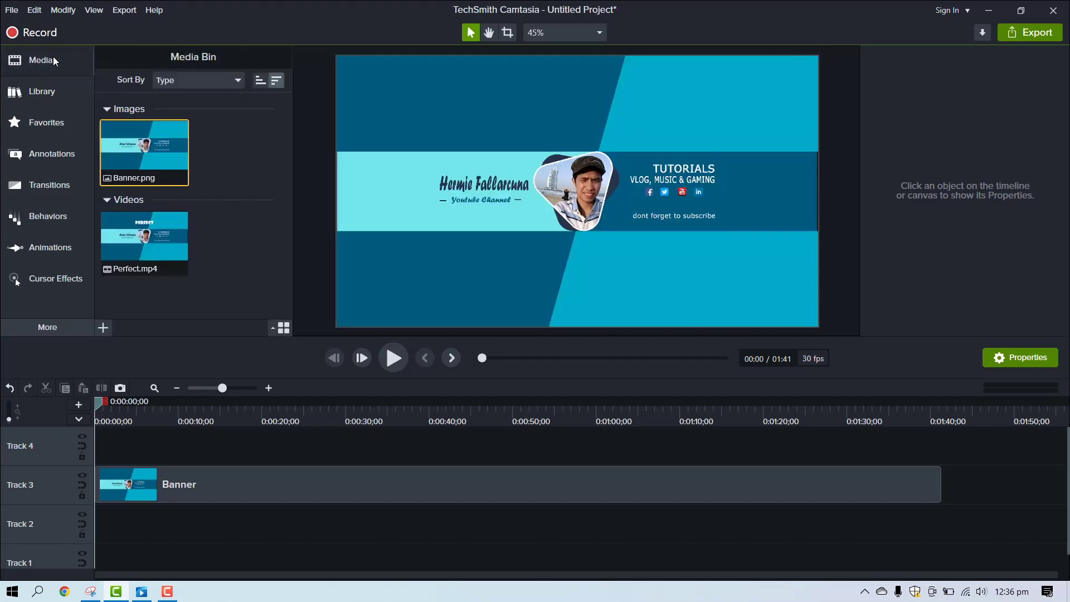
{"action": "left_click", "coordinate": [49, 95]}
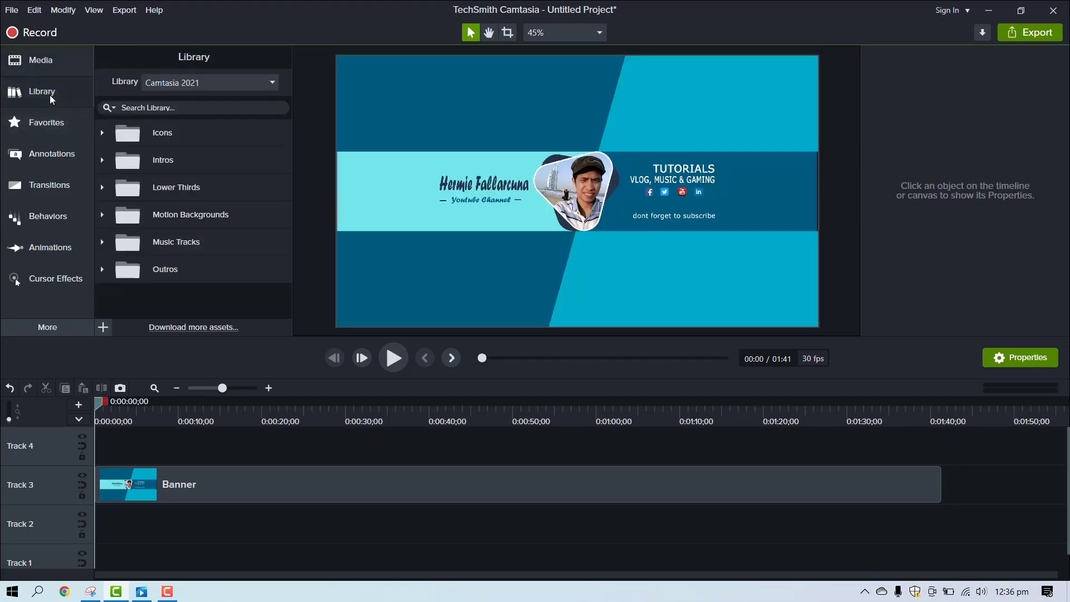
{"action": "left_click", "coordinate": [56, 62]}
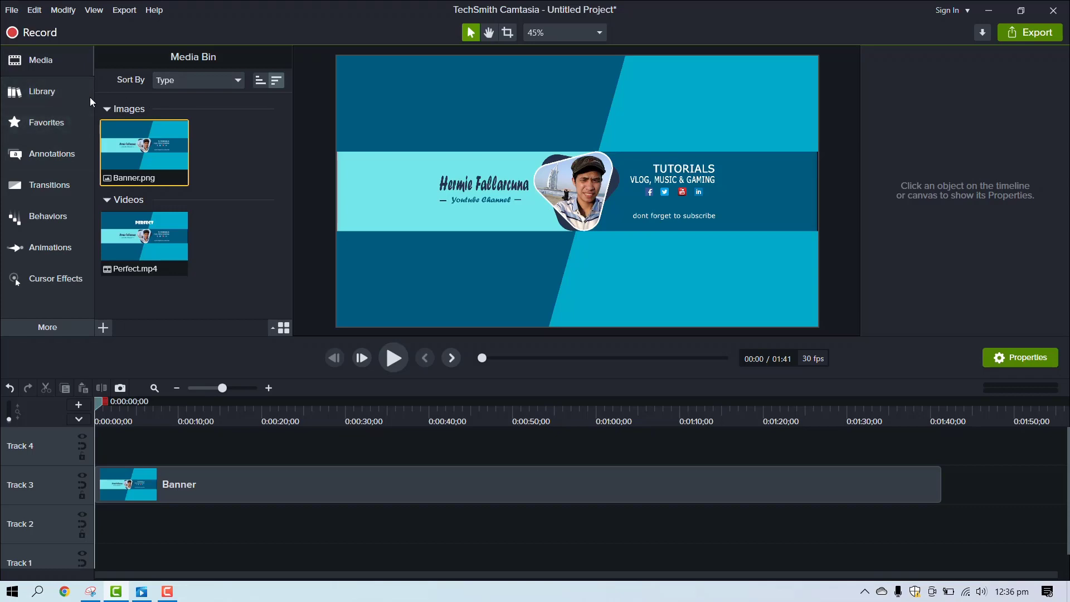
Add the favorite white rectangle on Track 4 as a thin full-width bar along the canvas's bottom edge, extended to the Banner clip's end.
{"action": "left_click", "coordinate": [54, 127]}
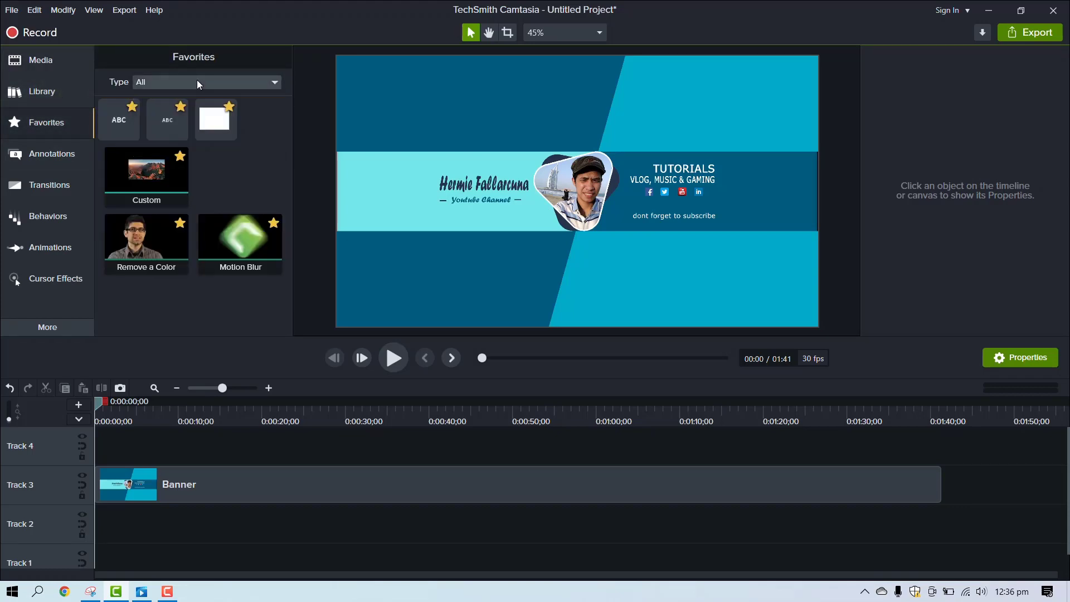
{"action": "left_click", "coordinate": [230, 125]}
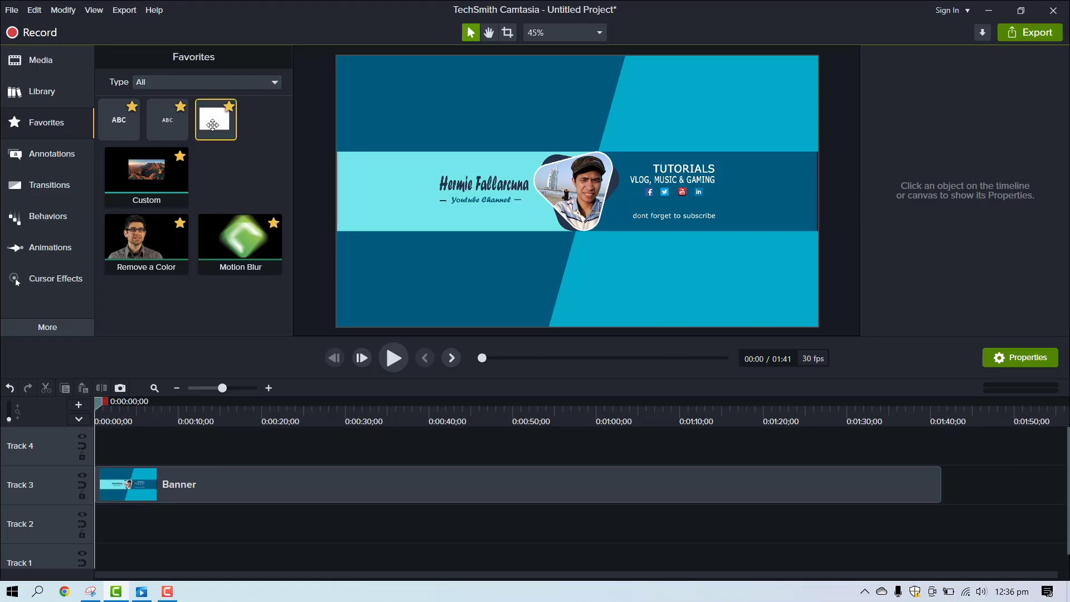
{"action": "left_click_drag", "start_coordinate": [213, 125], "coordinate": [818, 270]}
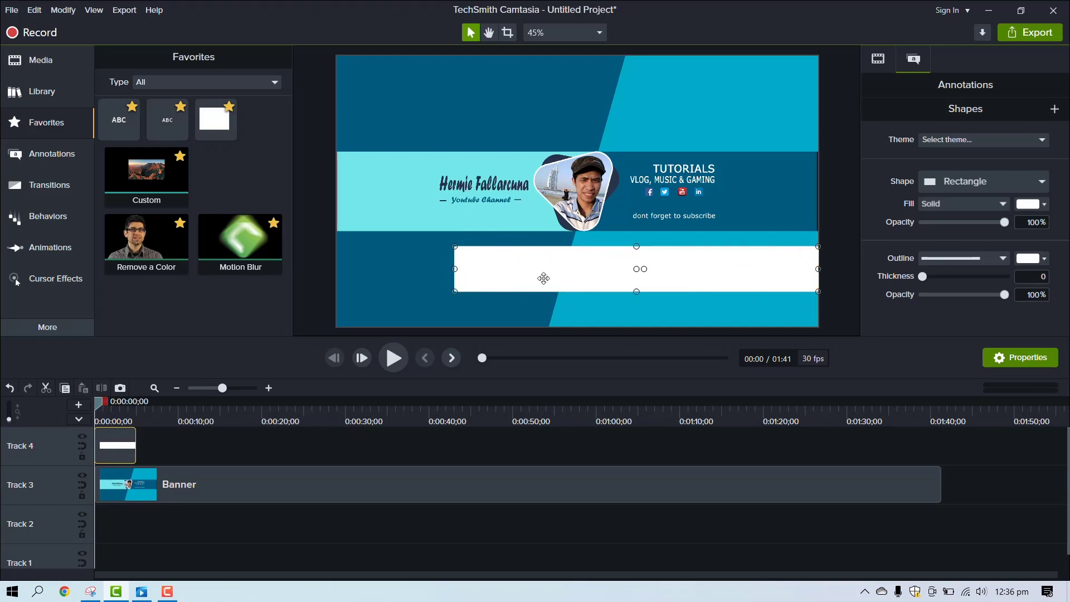
{"action": "left_click_drag", "start_coordinate": [453, 269], "coordinate": [337, 270]}
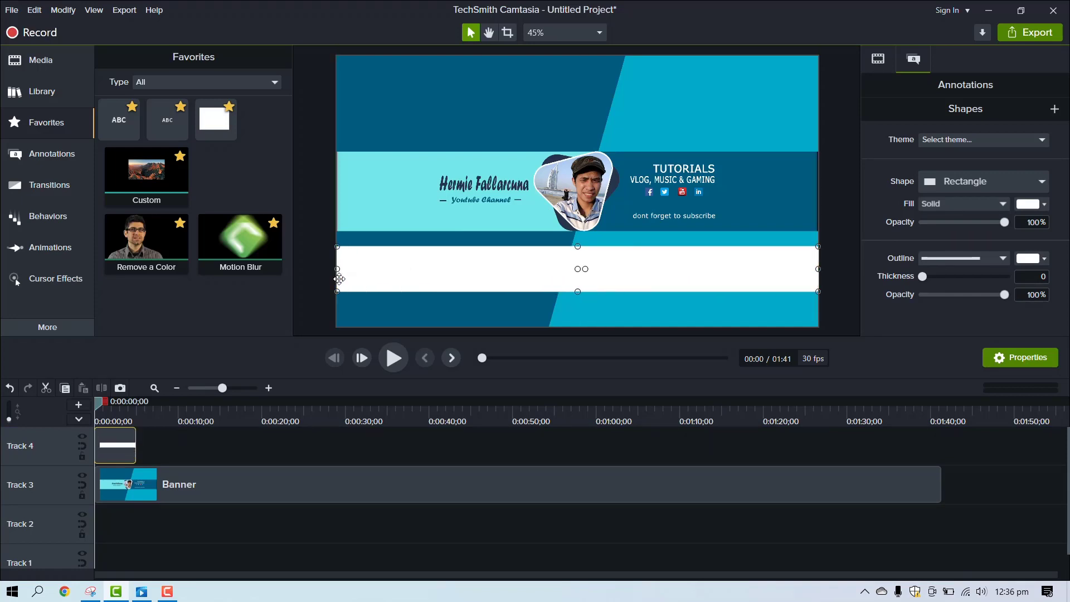
{"action": "left_click_drag", "start_coordinate": [578, 247], "coordinate": [635, 322]}
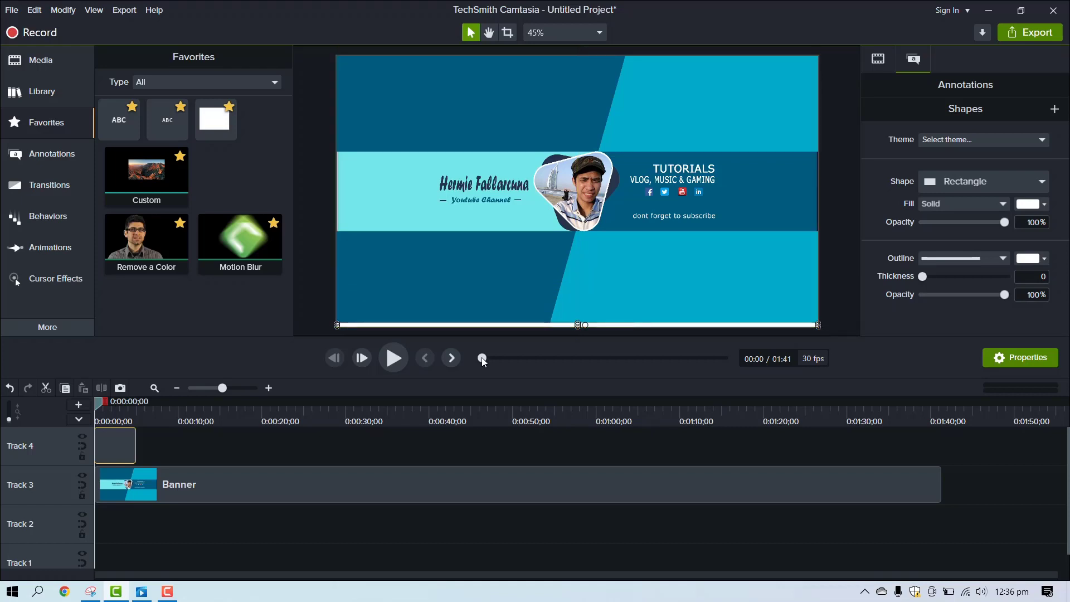
{"action": "left_click_drag", "start_coordinate": [136, 446], "coordinate": [933, 453]}
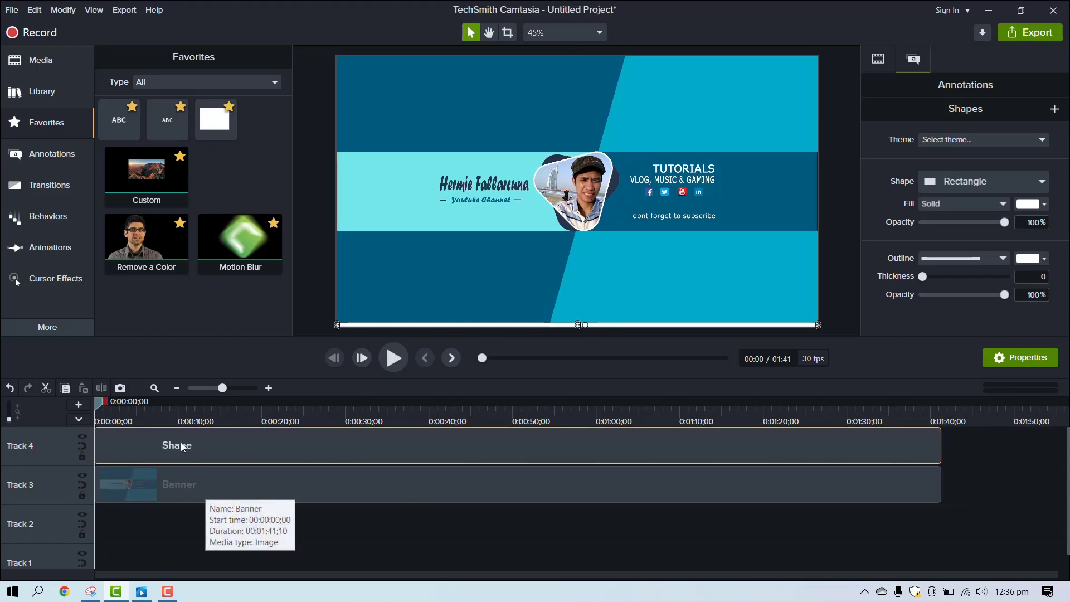
{"action": "left_click", "coordinate": [654, 274]}
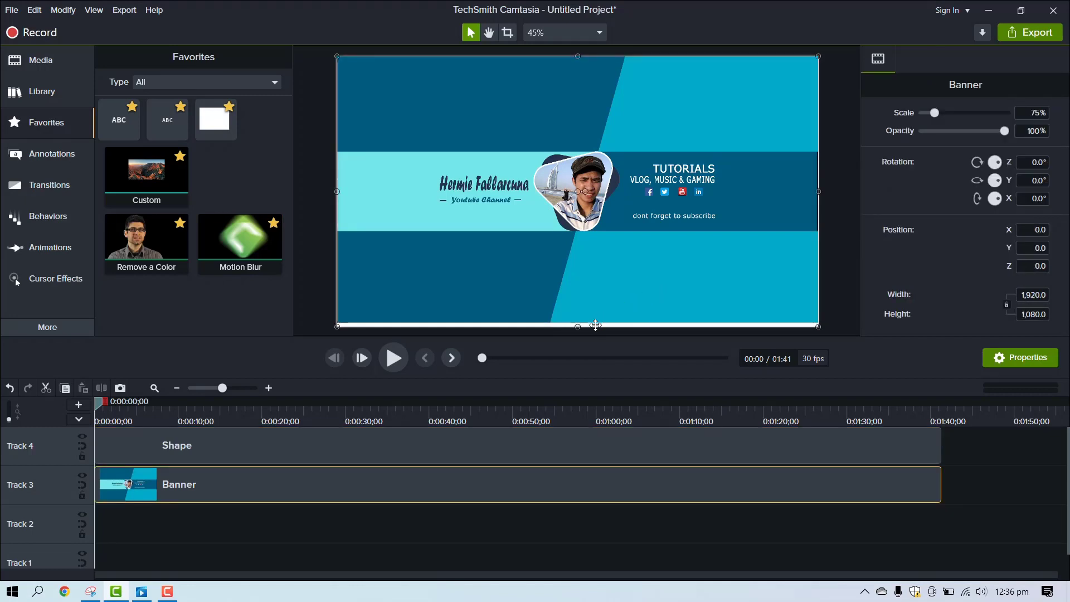
{"action": "left_click", "coordinate": [595, 325]}
{"action": "left_click", "coordinate": [603, 260]}
{"action": "left_click", "coordinate": [600, 324]}
{"action": "left_click", "coordinate": [551, 298]}
Apply a Custom animation to the white bar's clip, spanning its full length.
{"action": "left_click", "coordinate": [45, 248]}
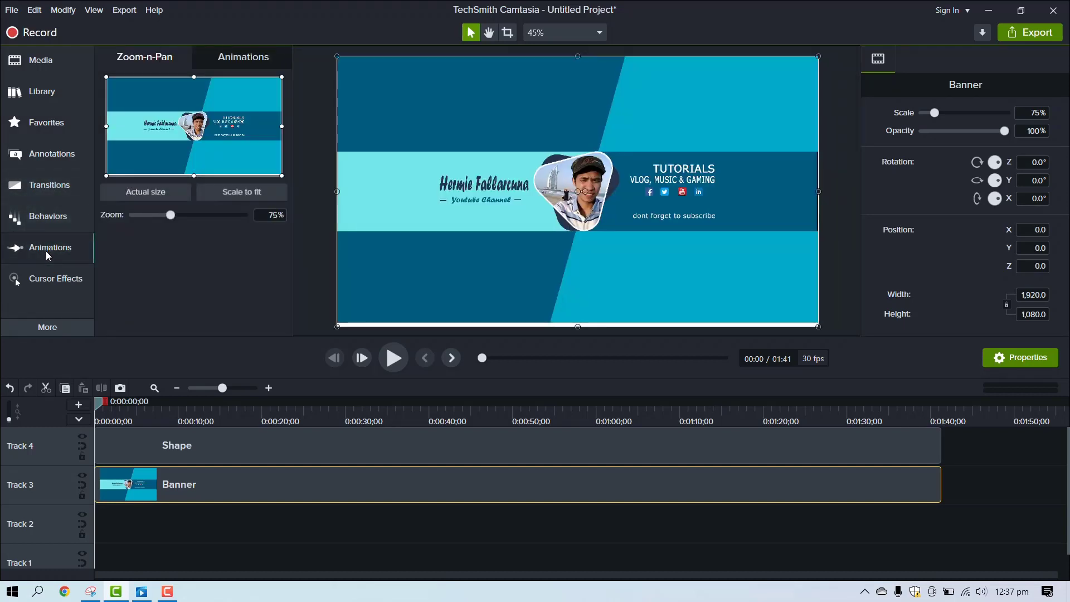
{"action": "left_click", "coordinate": [243, 57]}
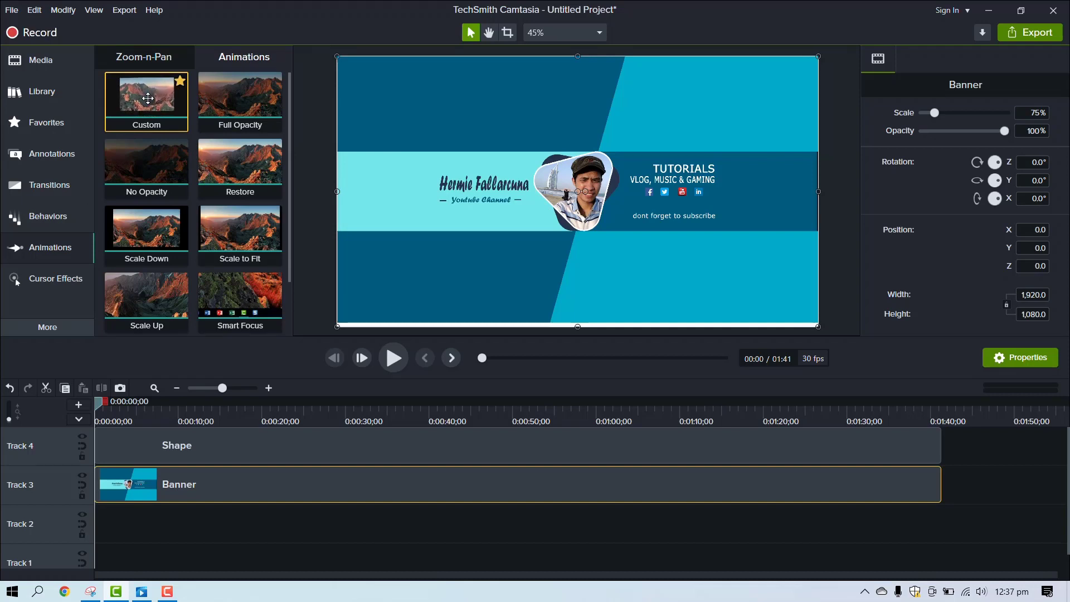
{"action": "left_click_drag", "start_coordinate": [147, 98], "coordinate": [941, 448]}
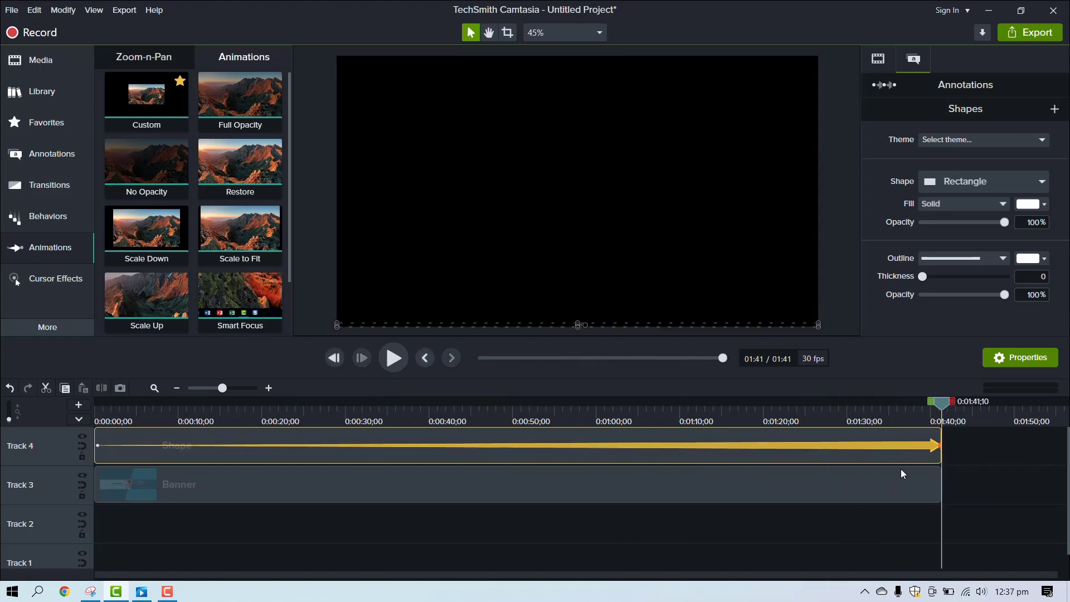
At about 20 seconds, slide the white bar horizontally past the canvas's left edge until only its tip remains on the canvas.
{"action": "left_click", "coordinate": [259, 416]}
{"action": "key", "text": "space"}
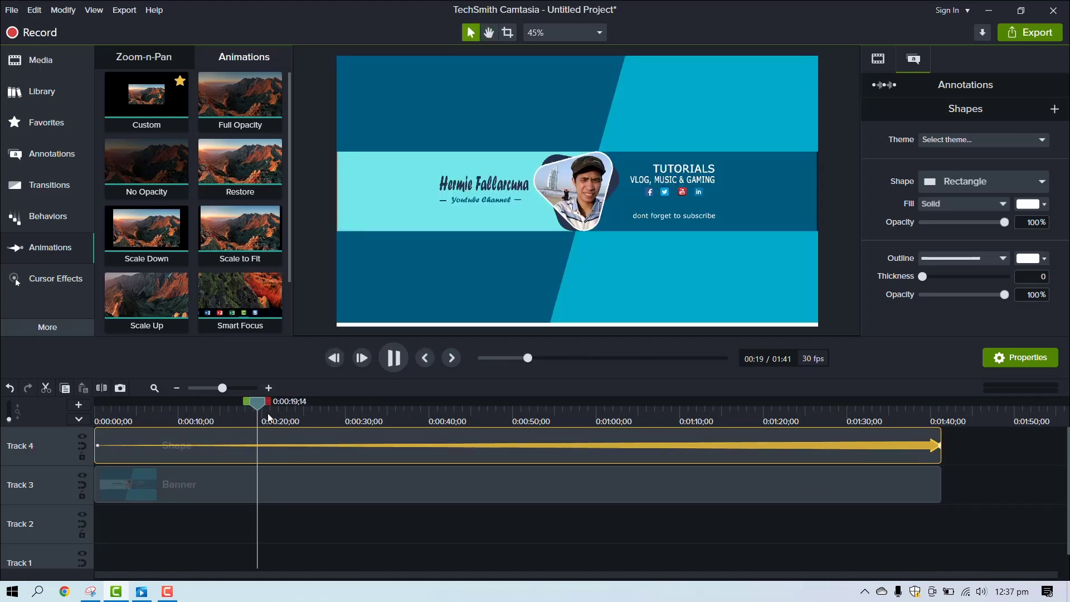
{"action": "key", "text": "space"}
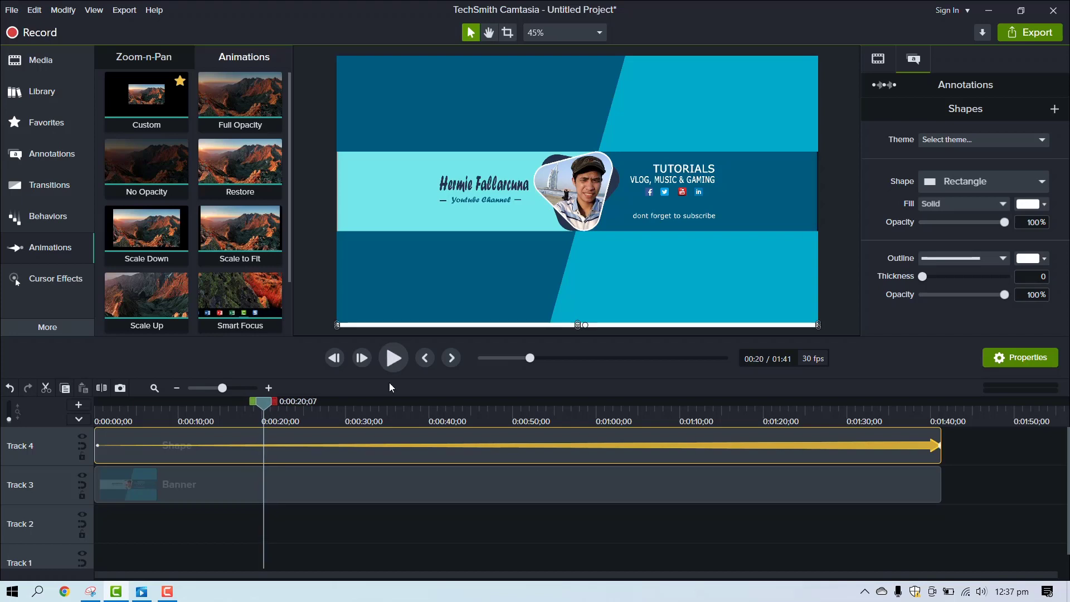
{"action": "left_click", "coordinate": [779, 327]}
{"action": "left_click", "coordinate": [774, 323]}
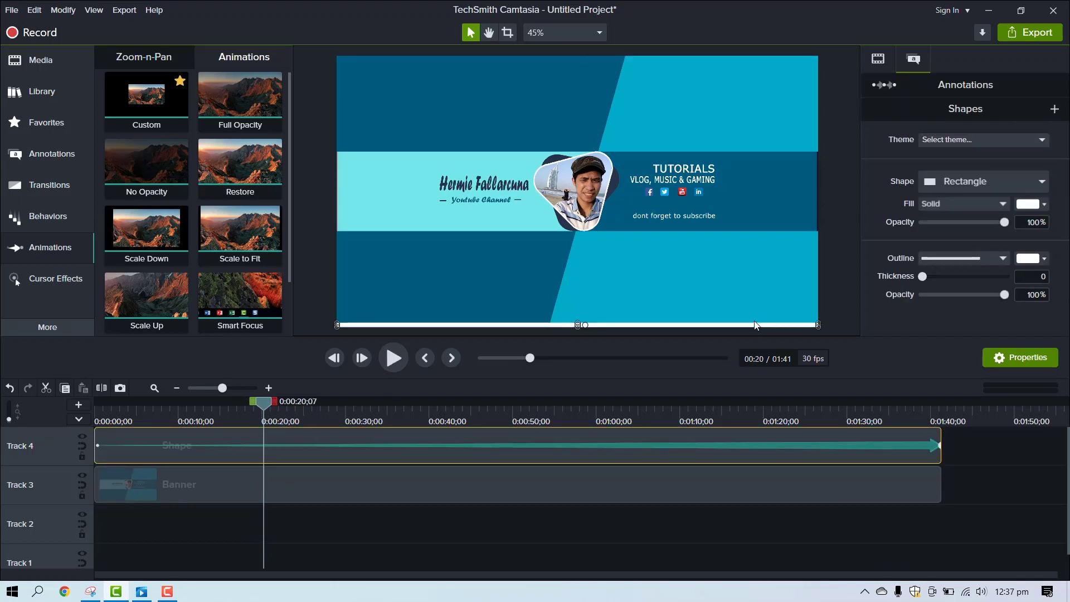
{"action": "left_click_drag", "start_coordinate": [757, 324], "coordinate": [281, 322]}
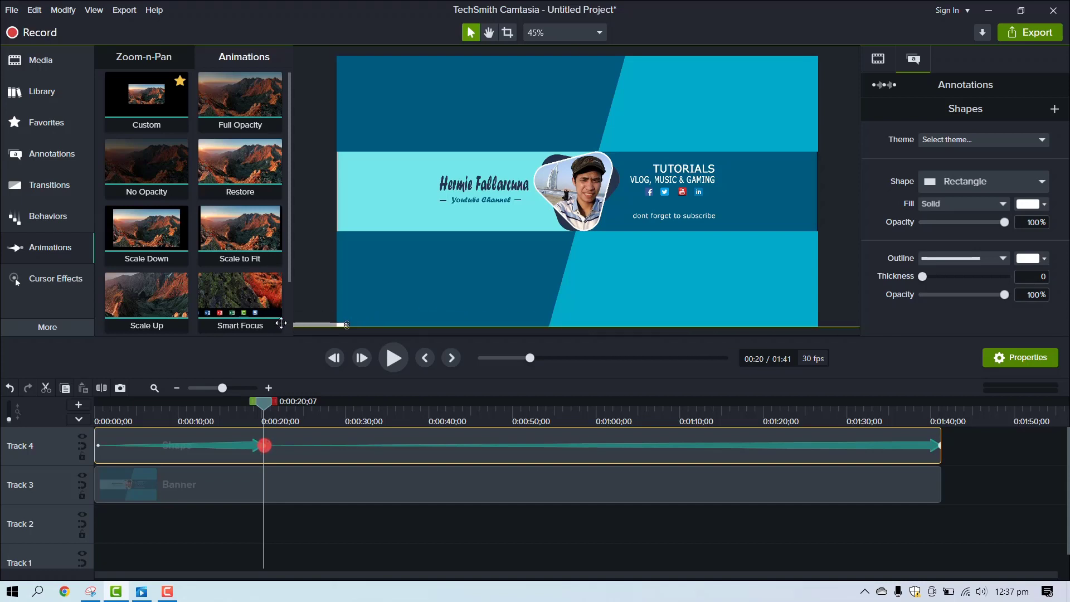
Move the bar's off-canvas keyframe to the clip's start and stretch the remaining animation across the whole clip.
{"action": "left_click", "coordinate": [265, 446]}
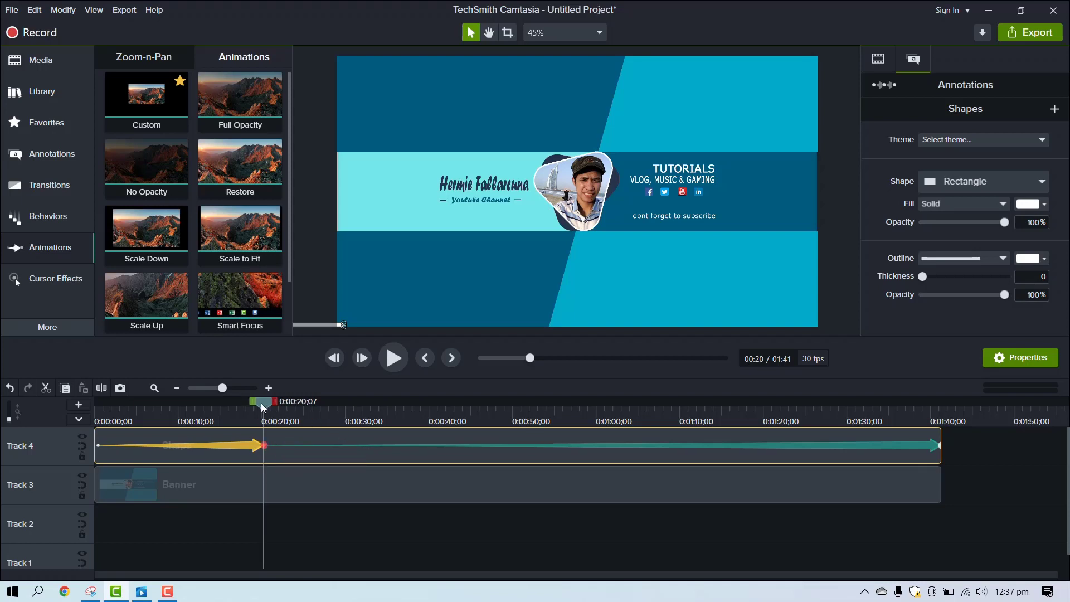
{"action": "left_click_drag", "start_coordinate": [262, 407], "coordinate": [936, 451]}
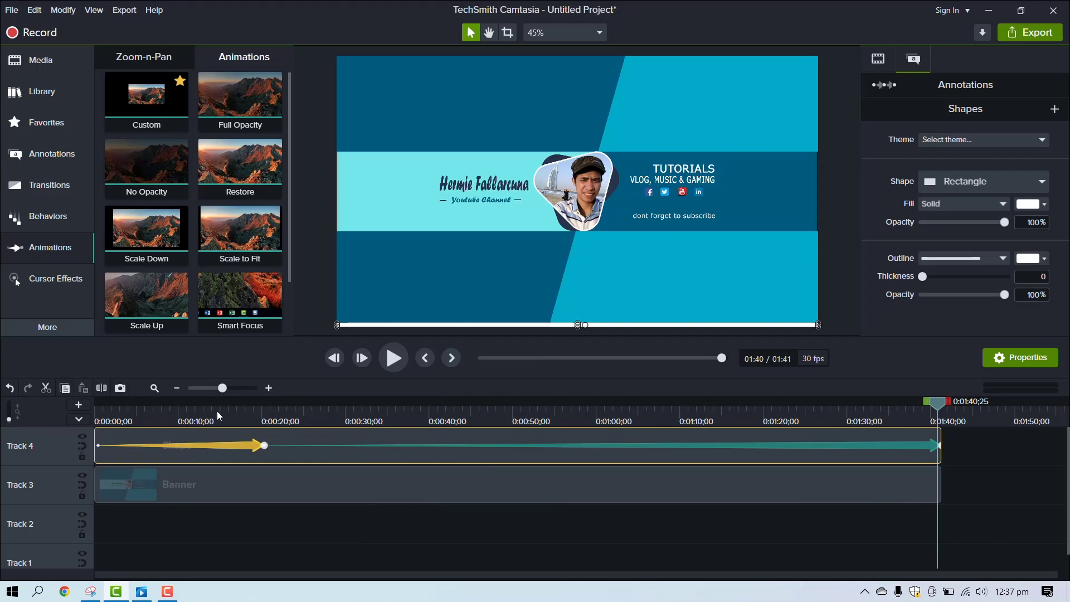
{"action": "left_click_drag", "start_coordinate": [224, 413], "coordinate": [213, 412]}
{"action": "key", "text": "space"}
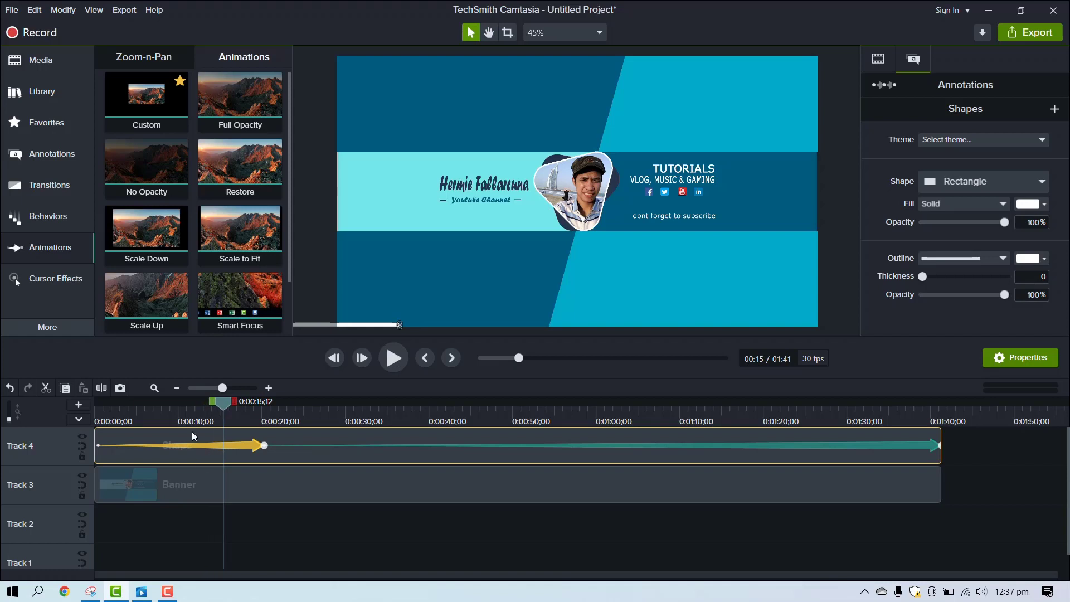
{"action": "left_click_drag", "start_coordinate": [262, 444], "coordinate": [99, 445]}
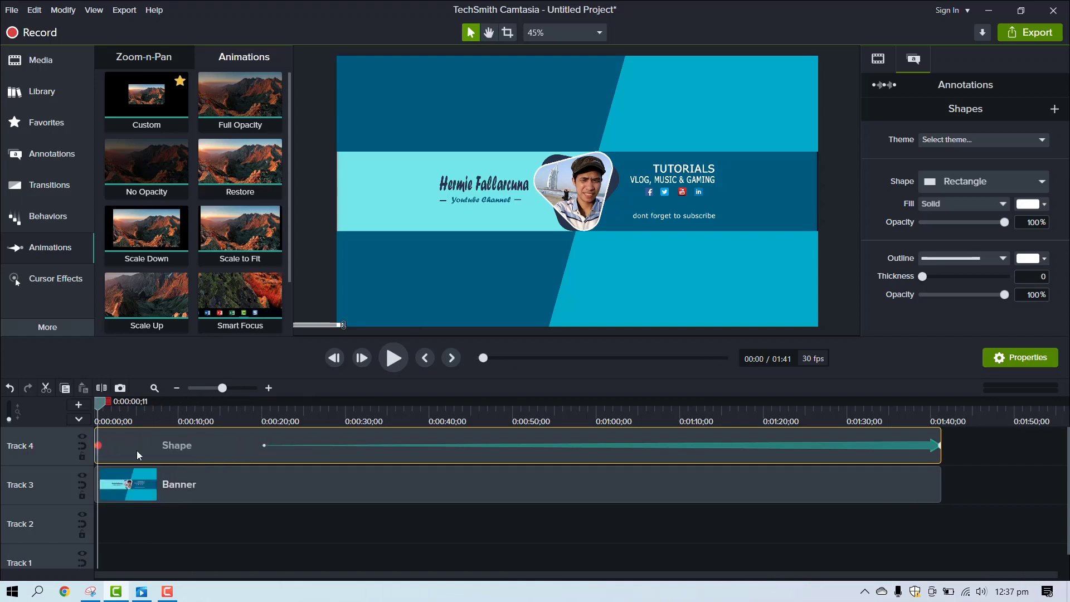
{"action": "left_click_drag", "start_coordinate": [263, 445], "coordinate": [100, 444]}
Set the bar animation's easing to Linear and preview the bar's movement near the clip's end.
{"action": "key", "text": "space"}
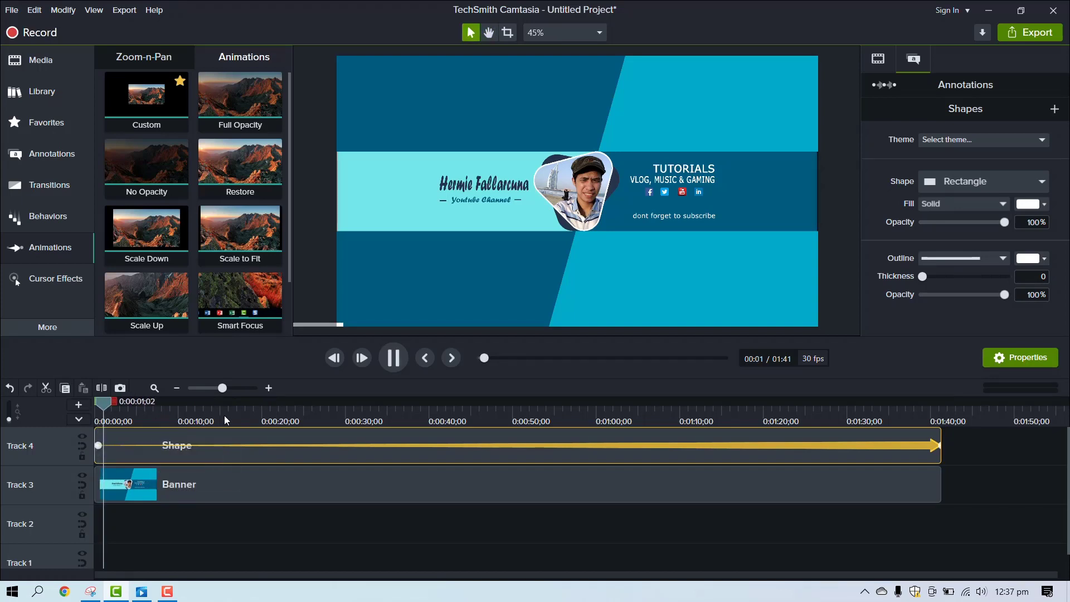
{"action": "left_click", "coordinate": [329, 418]}
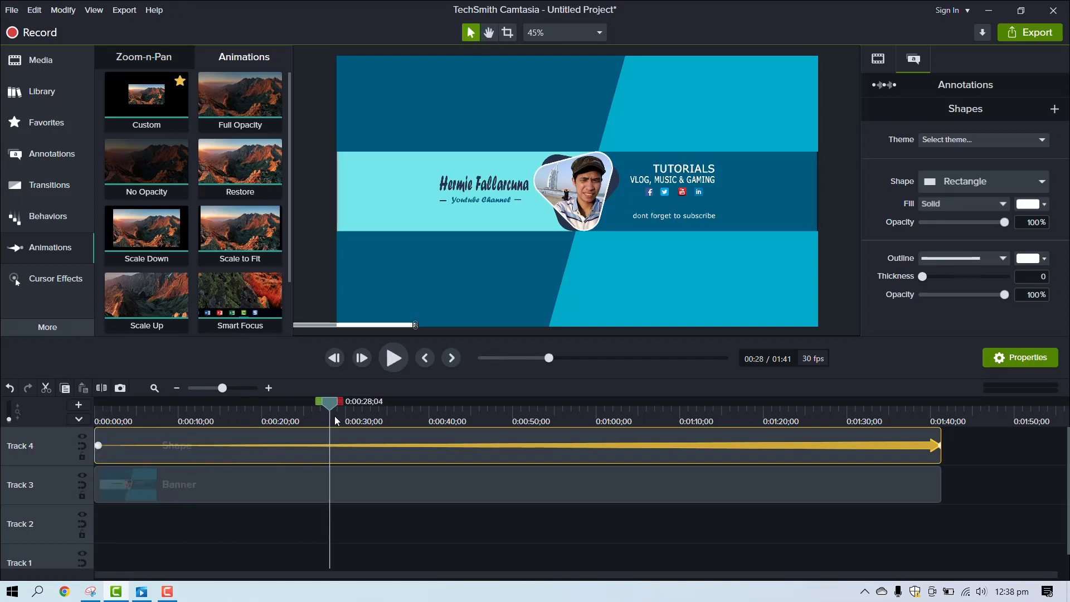
{"action": "key", "text": "space"}
{"action": "right_click", "coordinate": [419, 449]}
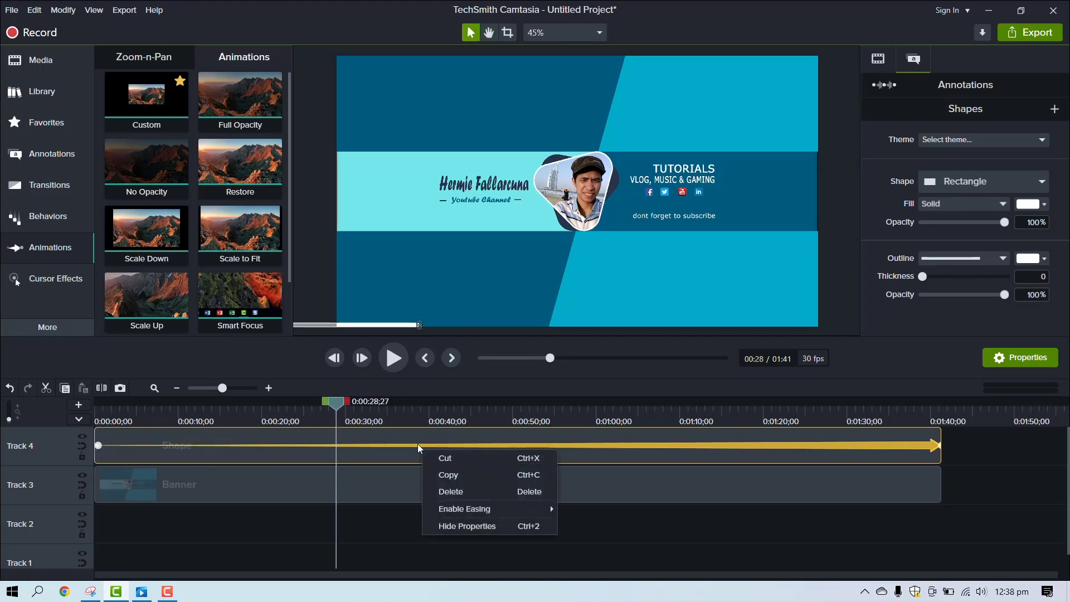
{"action": "mouse_move", "coordinate": [502, 509]}
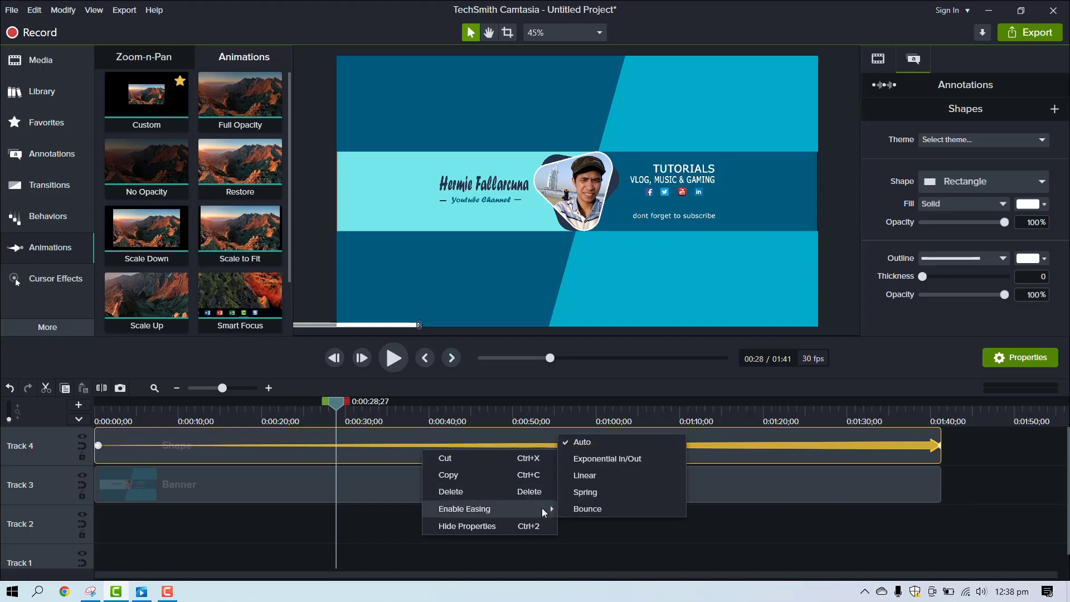
{"action": "left_click", "coordinate": [584, 479]}
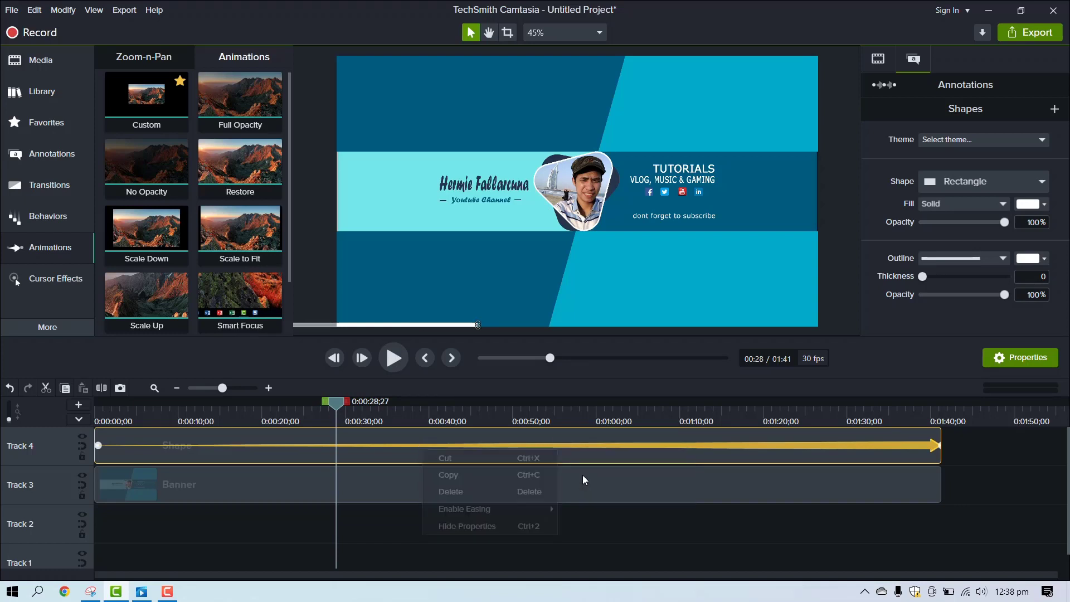
{"action": "left_click", "coordinate": [669, 401]}
{"action": "left_click", "coordinate": [902, 418]}
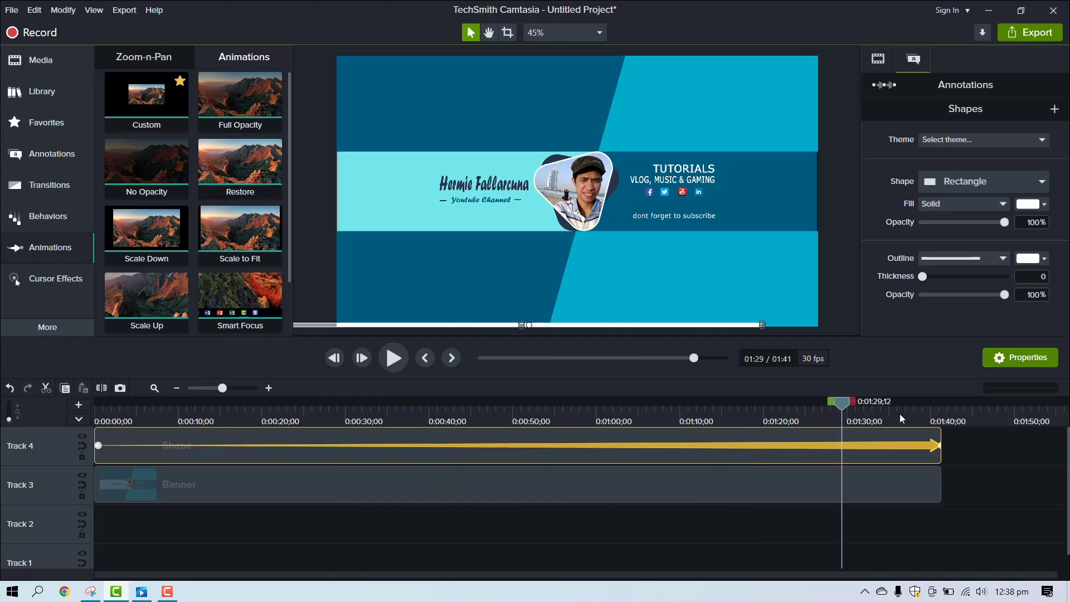
{"action": "left_click", "coordinate": [393, 358]}
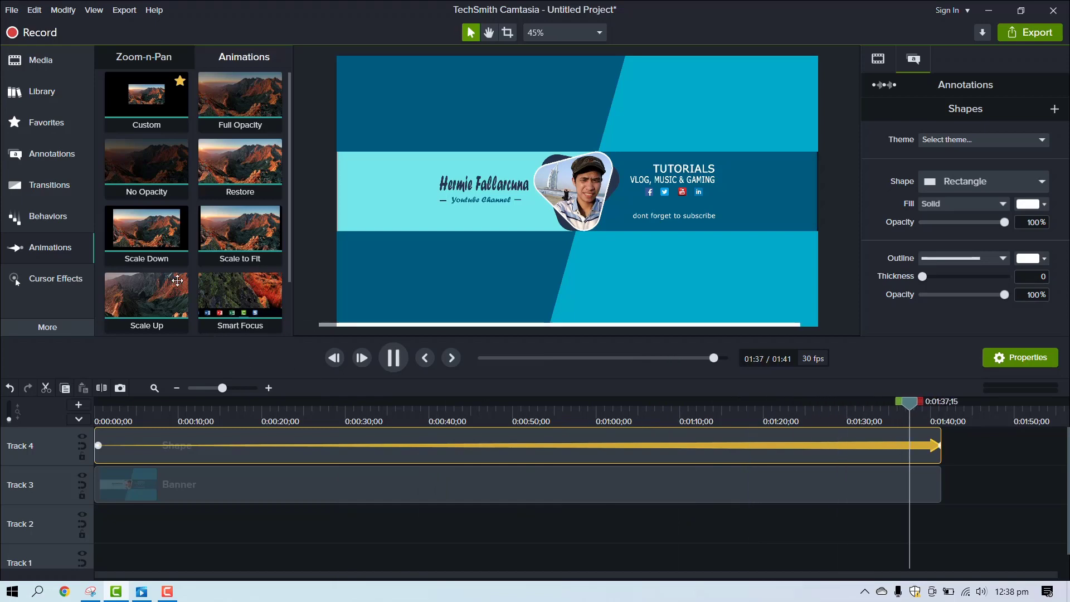
Import the Smooth and Cool music file from the Downloads folder and place it at the start of Track 2.
{"action": "left_click", "coordinate": [44, 64]}
{"action": "double_click", "coordinate": [240, 250]}
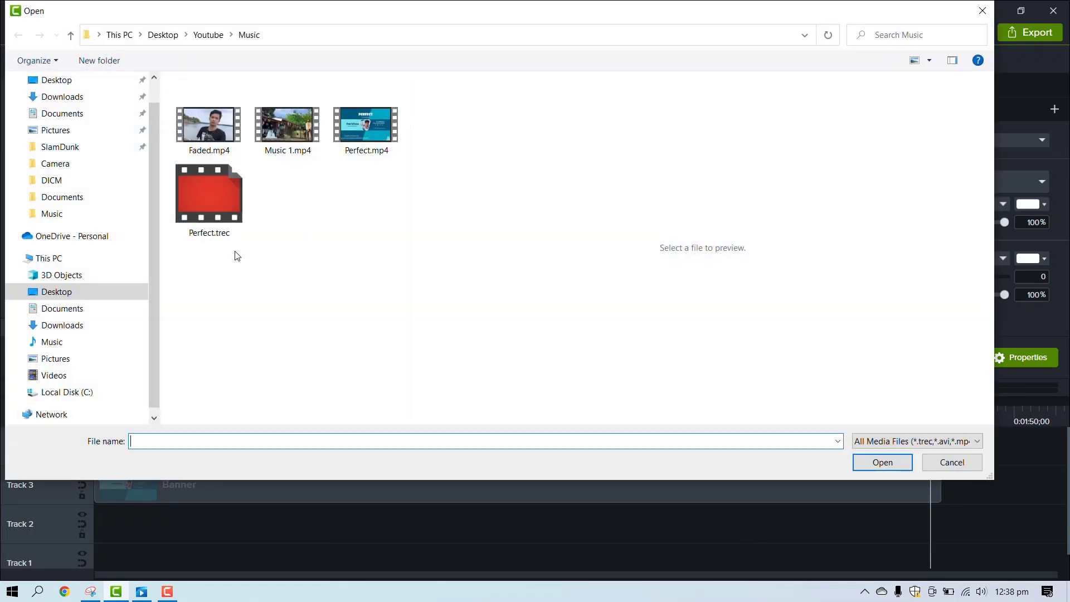
{"action": "left_click", "coordinate": [63, 295]}
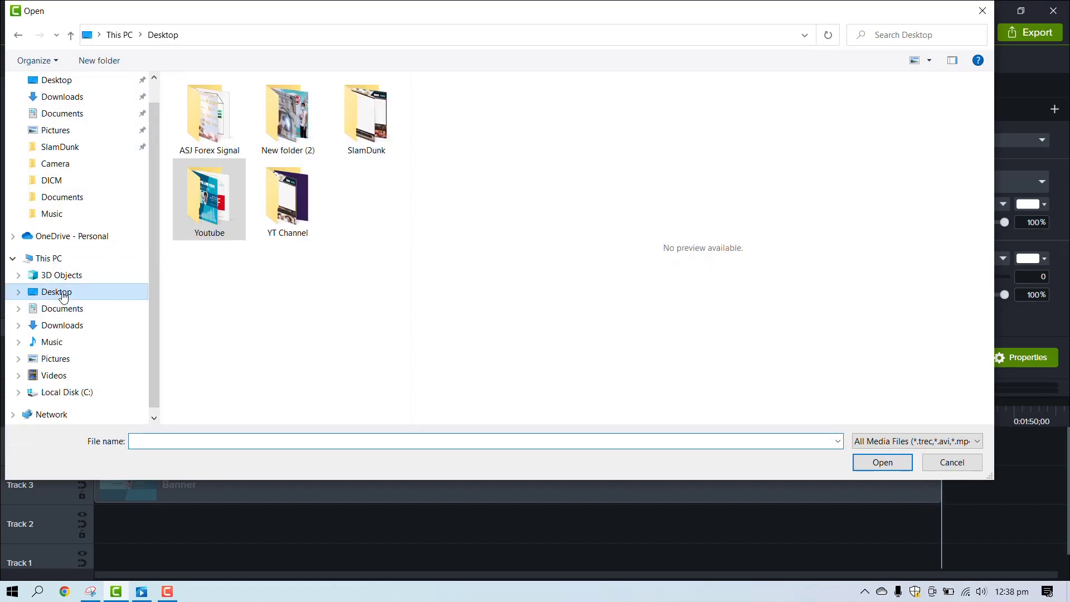
{"action": "left_click", "coordinate": [63, 325]}
{"action": "scroll", "coordinate": [279, 316], "scroll_direction": "down", "scroll_amount": 5}
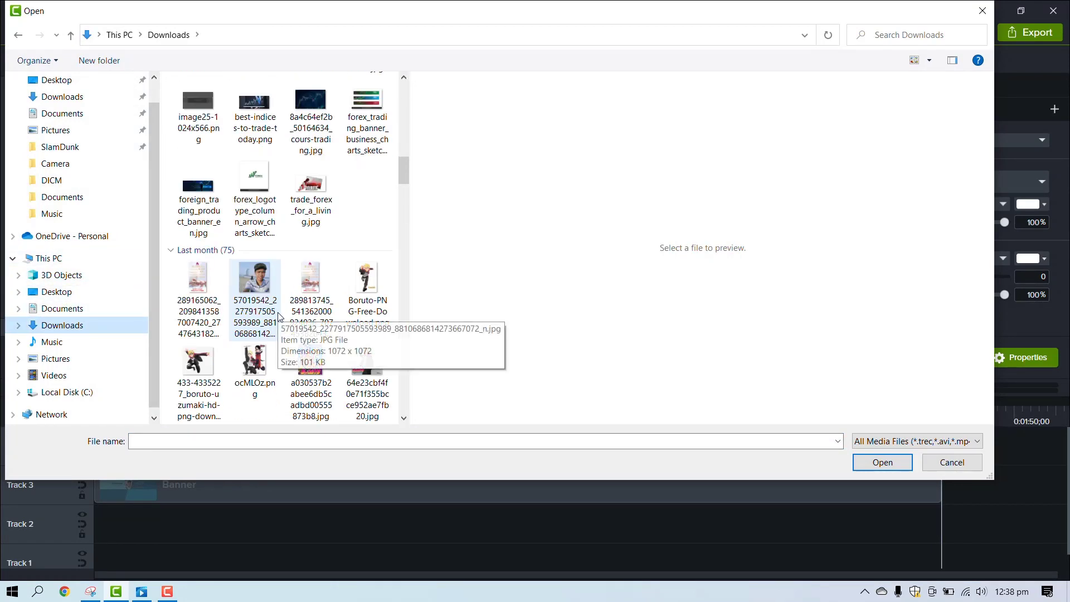
{"action": "scroll", "coordinate": [278, 316], "scroll_direction": "up", "scroll_amount": 5}
{"action": "double_click", "coordinate": [208, 270]}
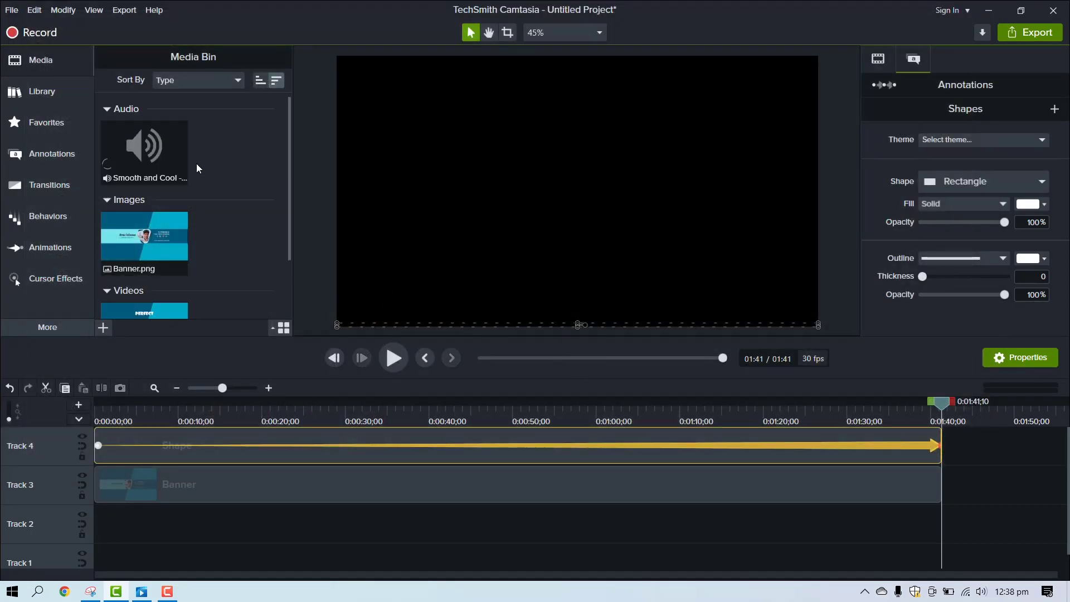
{"action": "left_click_drag", "start_coordinate": [167, 159], "coordinate": [68, 517]}
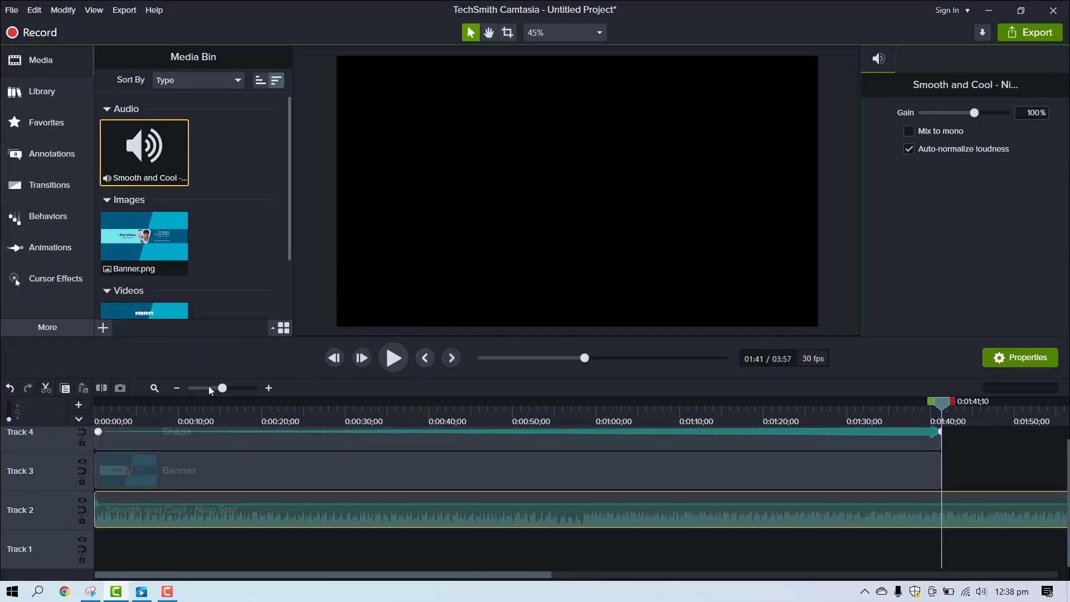
Extend the Banner clip, the white bar's Shape clip and the bar's animation to the end of the music clip.
{"action": "left_click", "coordinate": [209, 389]}
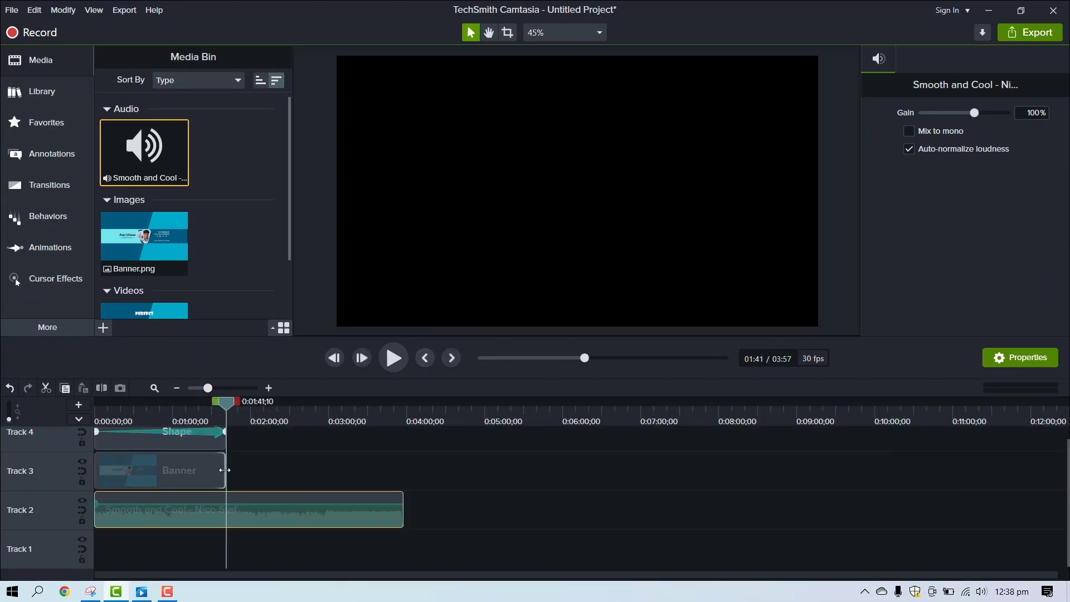
{"action": "left_click_drag", "start_coordinate": [226, 470], "coordinate": [402, 466]}
{"action": "left_click_drag", "start_coordinate": [223, 442], "coordinate": [402, 443]}
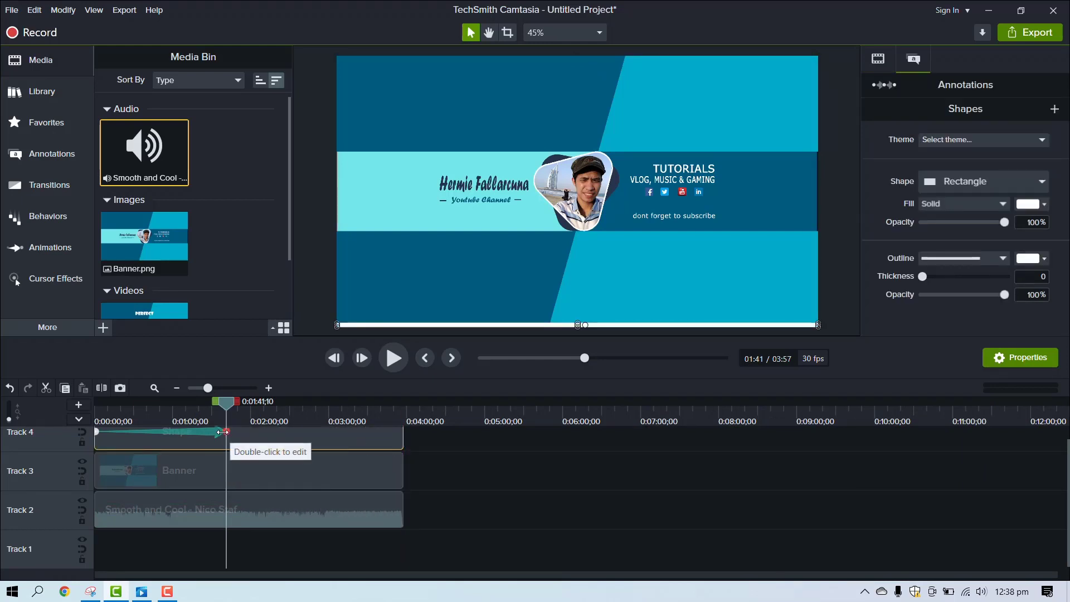
{"action": "left_click_drag", "start_coordinate": [227, 433], "coordinate": [402, 440]}
Check the bar's position at about 36 seconds, and play the project with music from the beginning.
{"action": "key", "text": "ctrl+Home"}
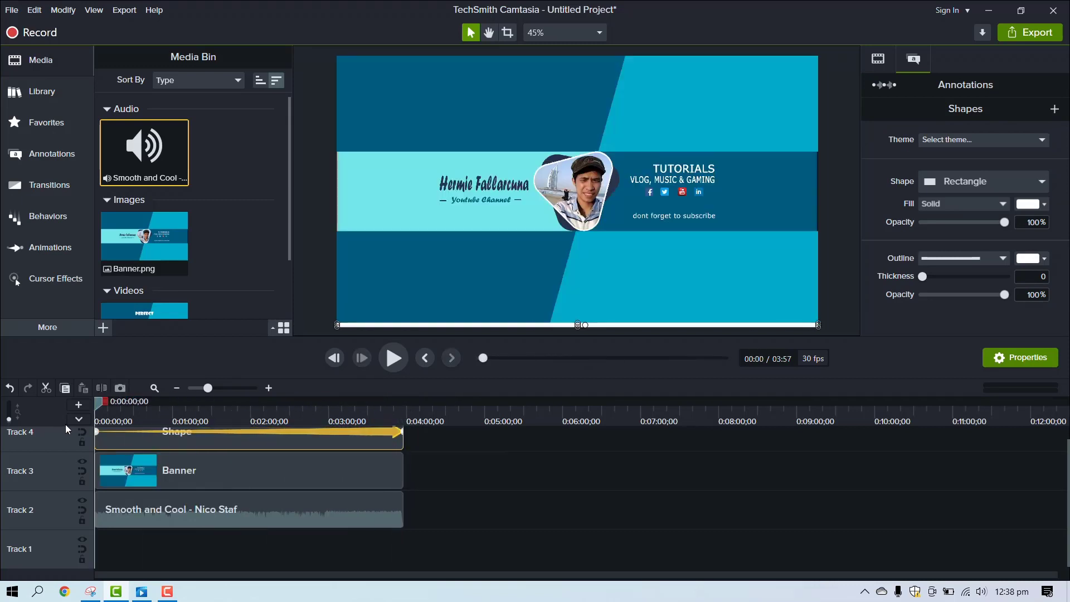
{"action": "mouse_move", "coordinate": [208, 388]}
{"action": "left_mouse_down"}
{"action": "mouse_move", "coordinate": [236, 389]}
{"action": "mouse_move", "coordinate": [219, 388]}
{"action": "left_mouse_up"}
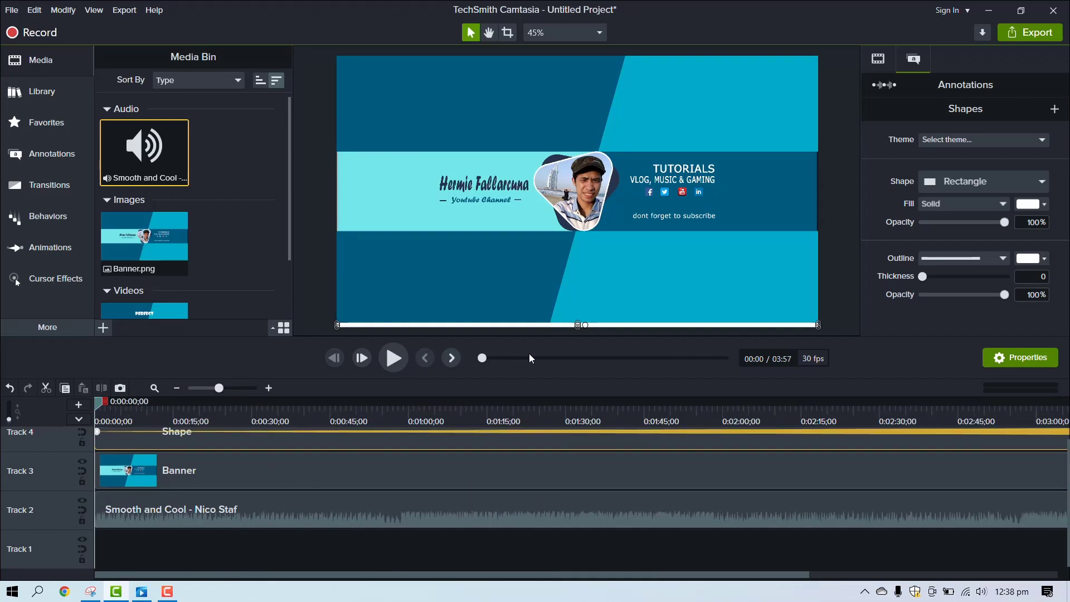
{"action": "left_click", "coordinate": [284, 413]}
{"action": "key", "text": "space"}
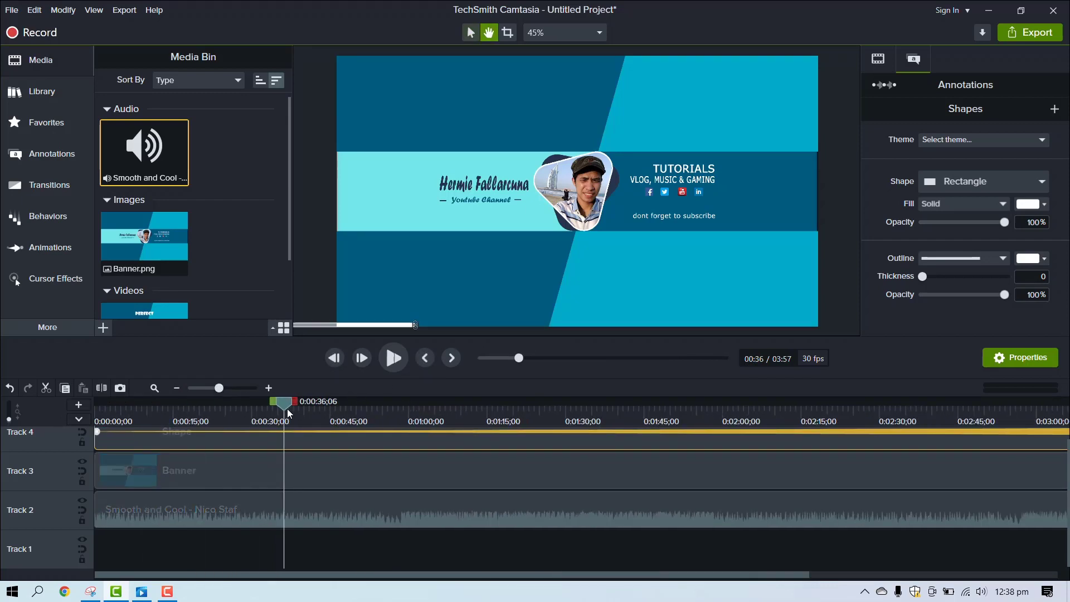
{"action": "key", "text": "space"}
{"action": "left_click_drag", "start_coordinate": [286, 404], "coordinate": [64, 407]}
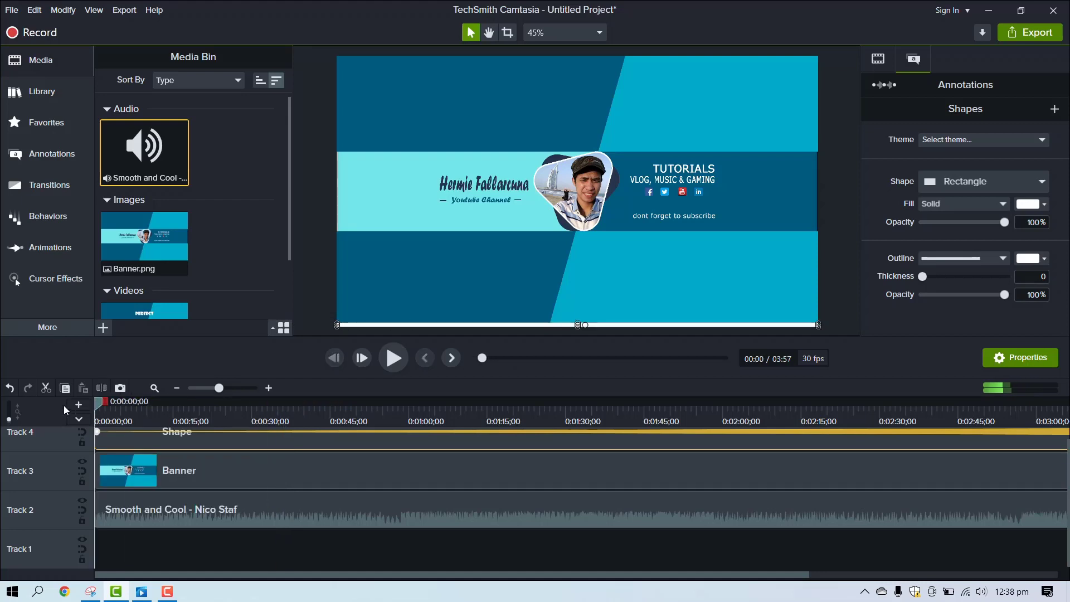
{"action": "key", "text": "space"}
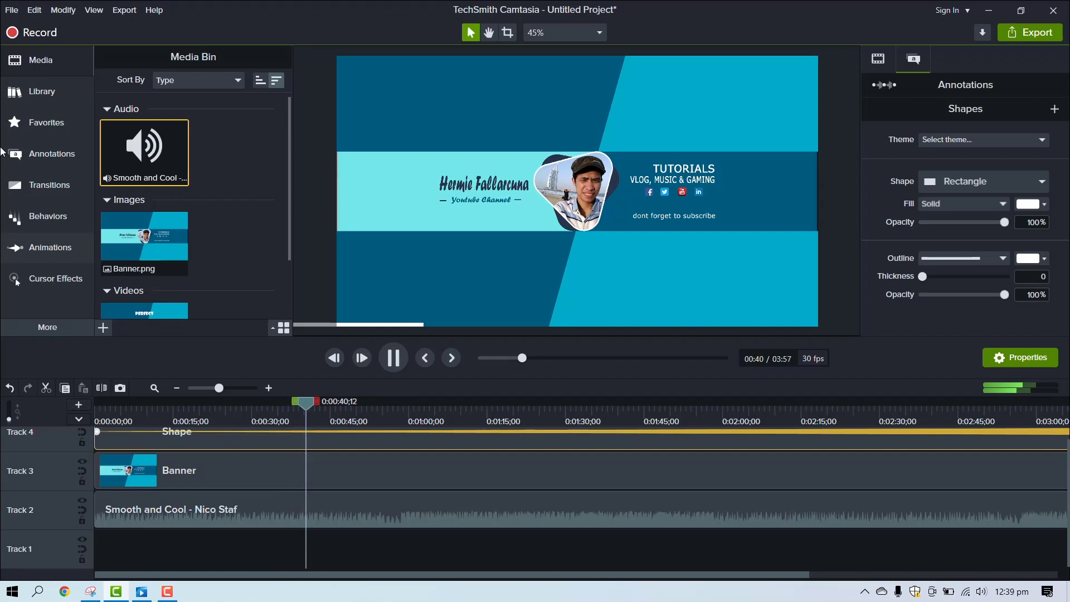
Check the progress bar at about 2:07 and play the project from about 3:43, near the song's end.
{"action": "left_click", "coordinate": [204, 387]}
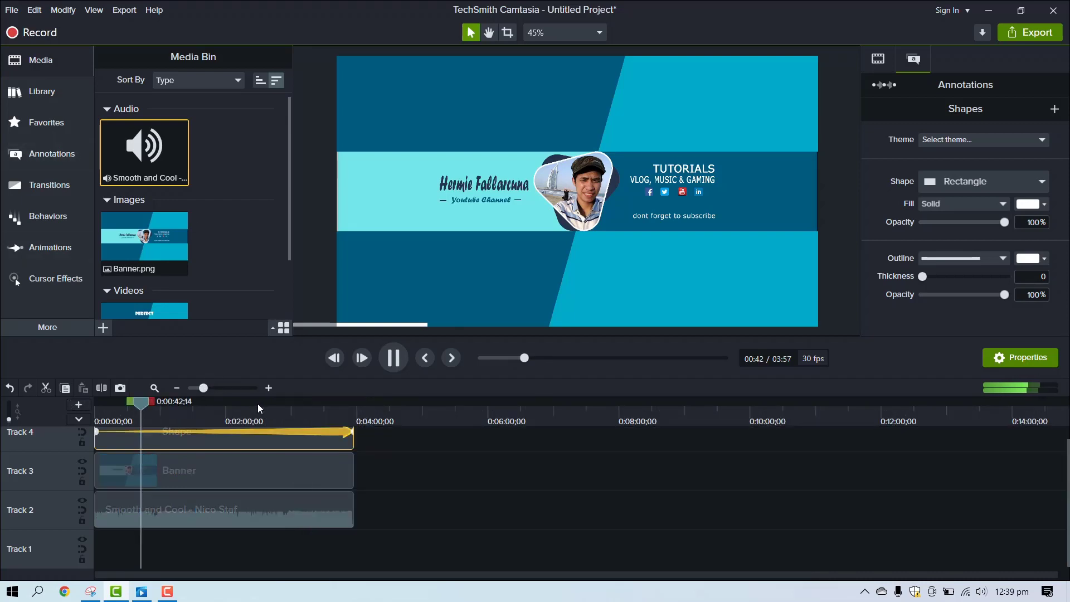
{"action": "left_click", "coordinate": [233, 415]}
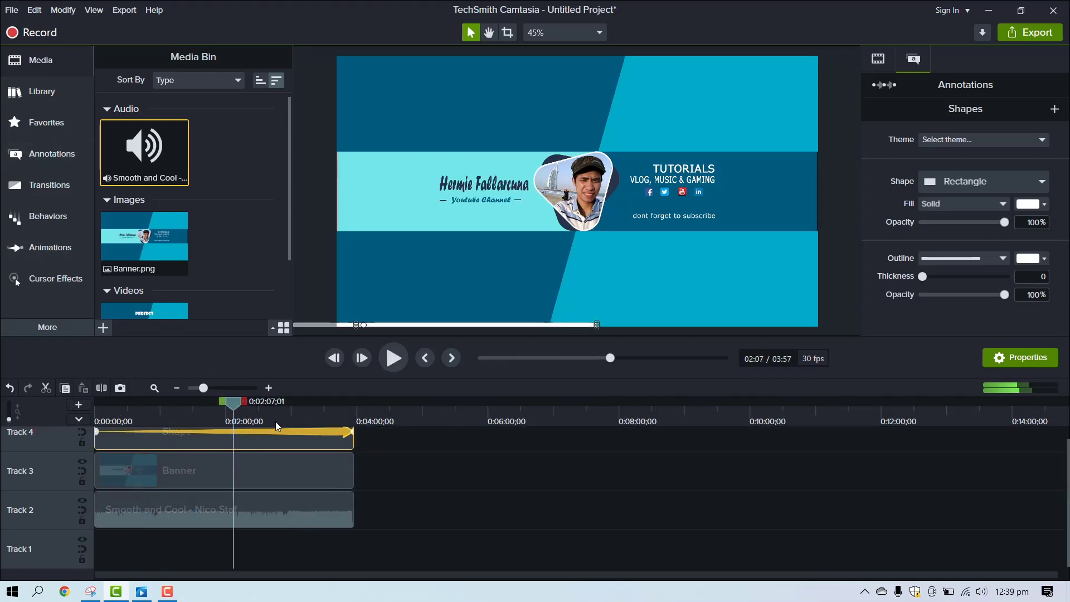
{"action": "left_click_drag", "start_coordinate": [291, 423], "coordinate": [339, 419]}
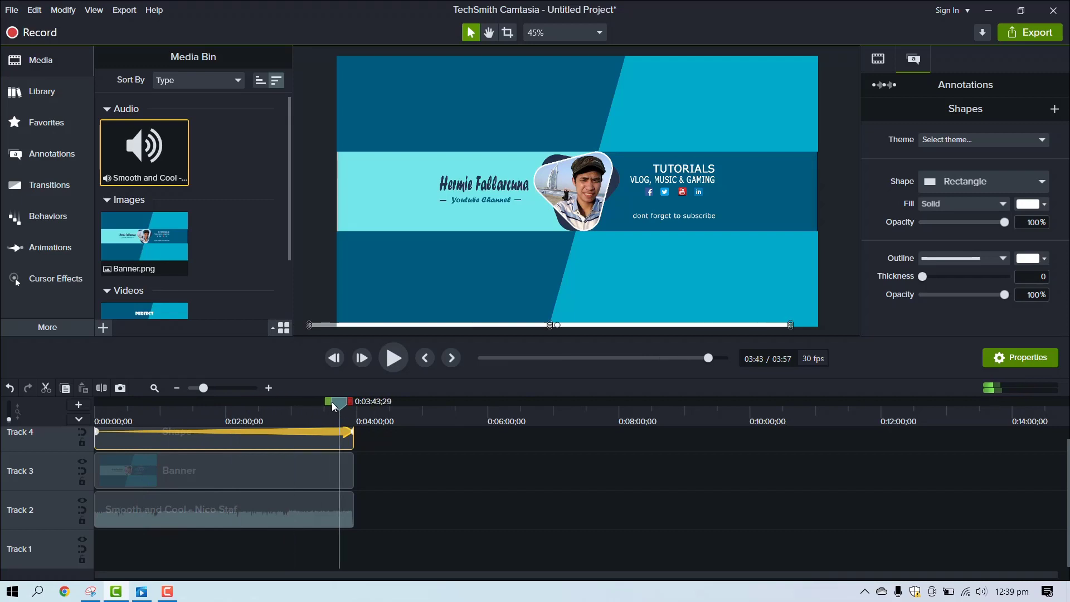
{"action": "left_click", "coordinate": [393, 365]}
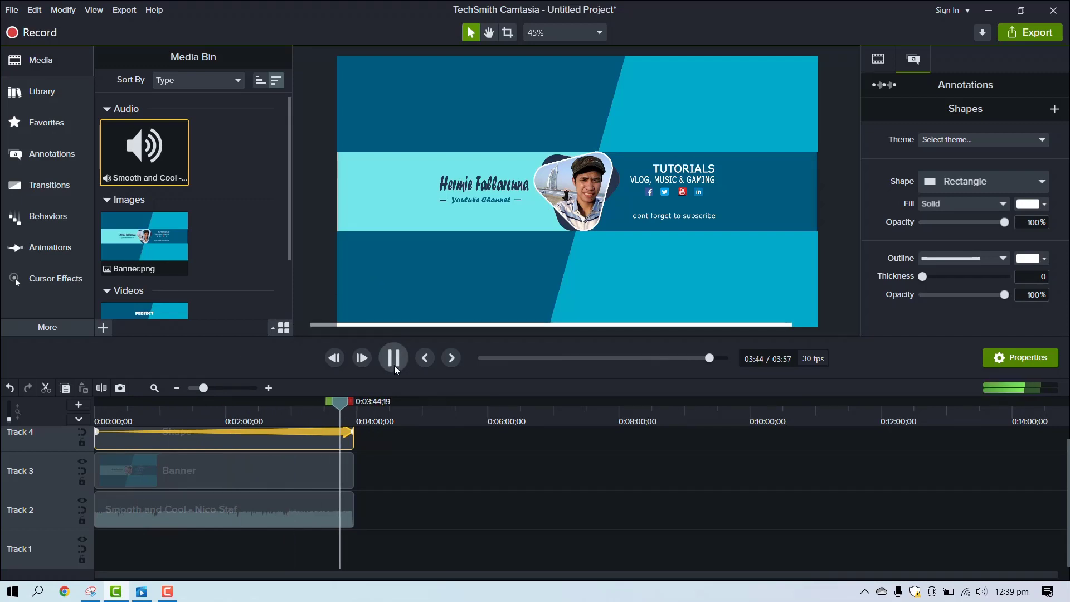